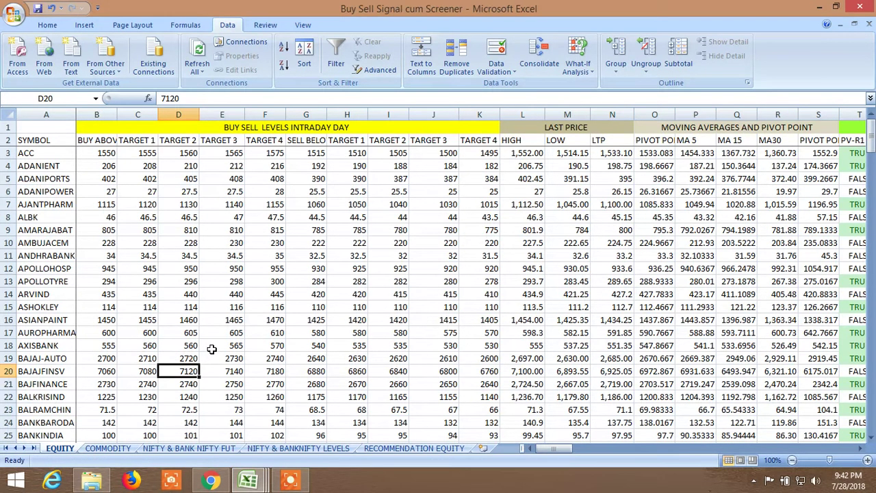
- Turn on filtering for the header row (row 2) of the EQUITY sheet
click(211, 348)
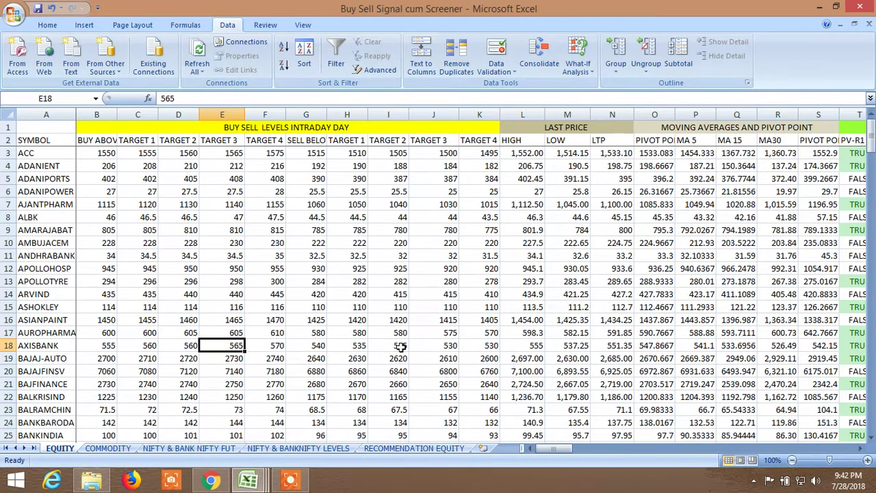
click(320, 243)
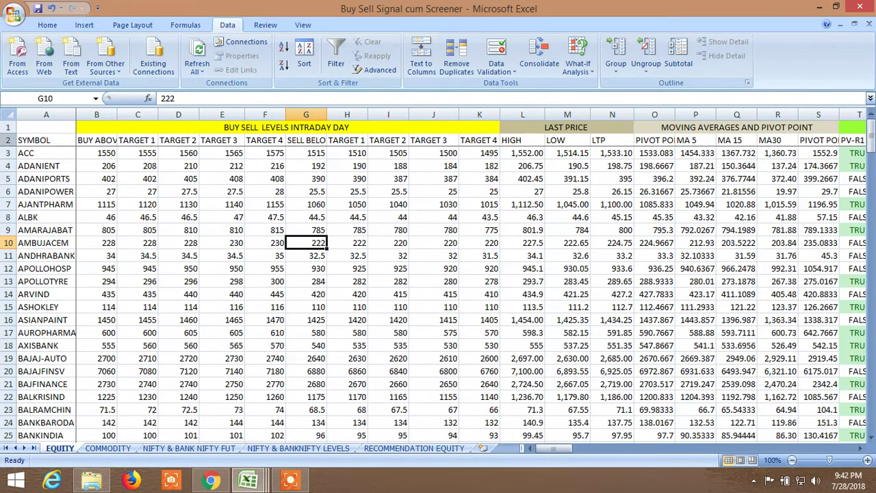
click(8, 140)
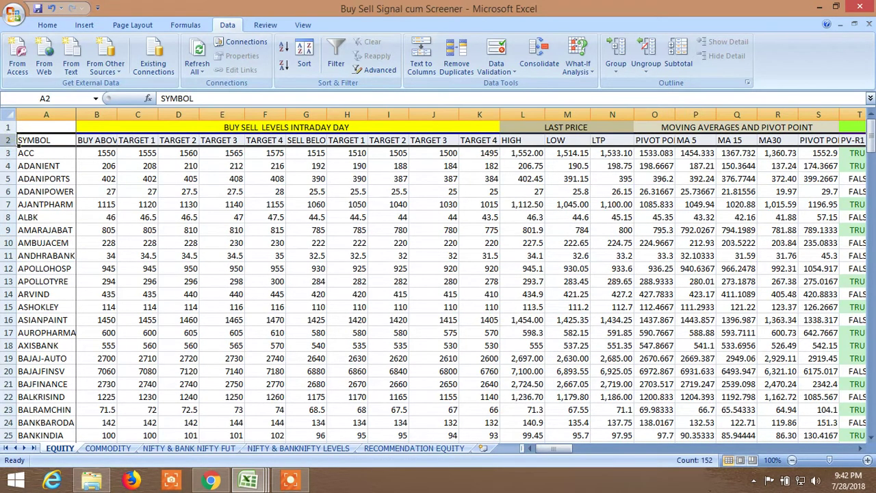
click(337, 59)
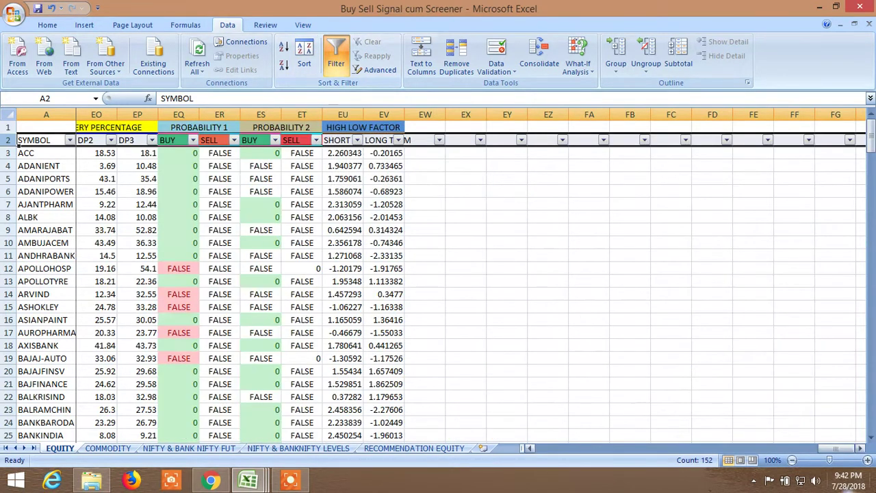
- Filter the BUY columns under PROBABILITY 1 and PROBABILITY 2 to exclude FALSE and keep only 0
drag(840, 452, 816, 451)
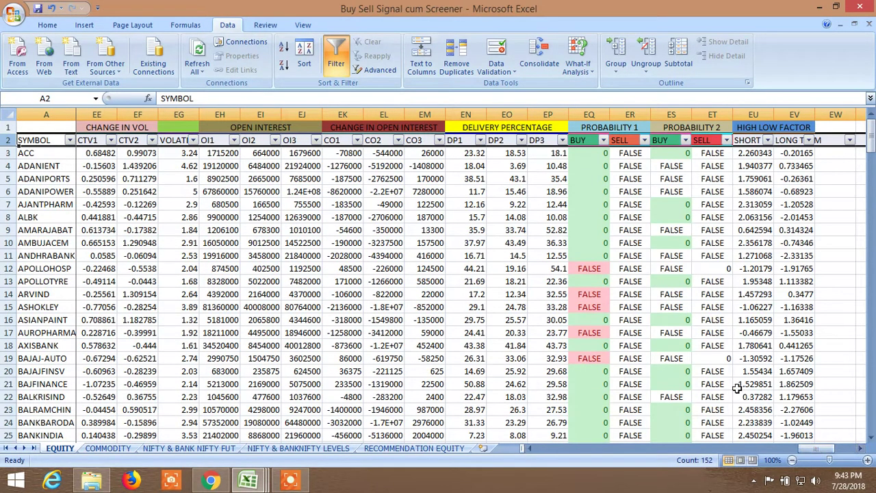
click(601, 141)
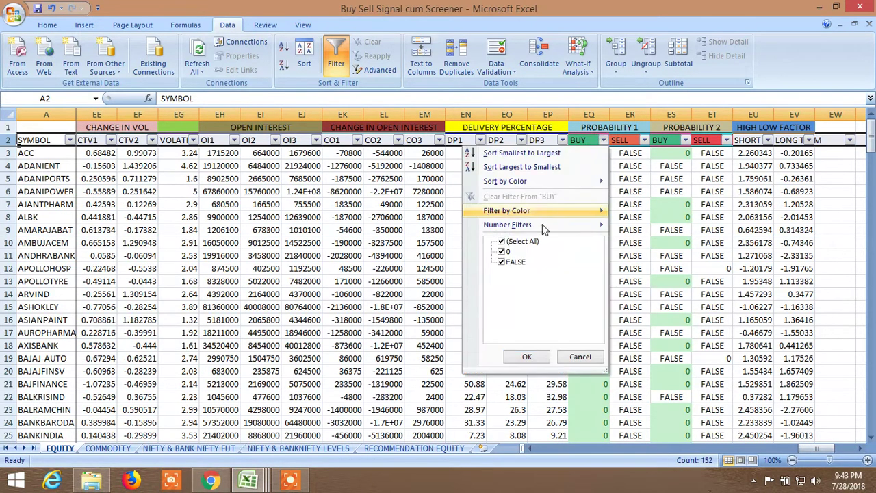
click(501, 263)
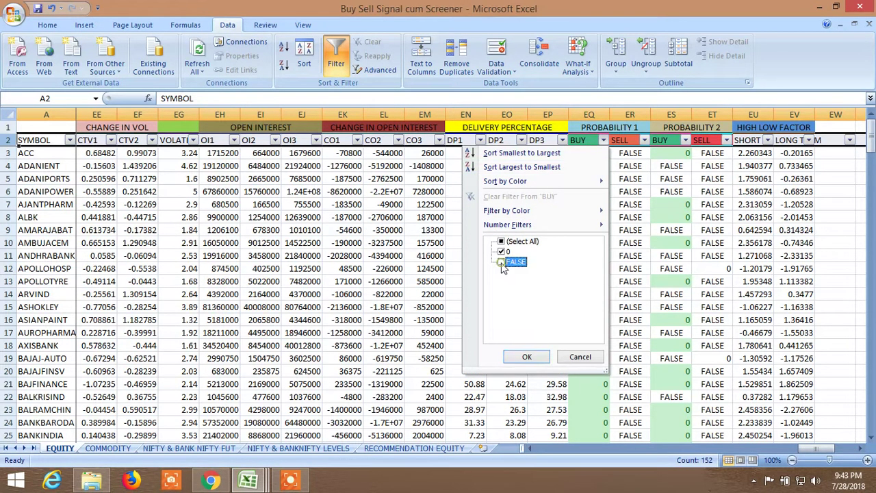
click(527, 357)
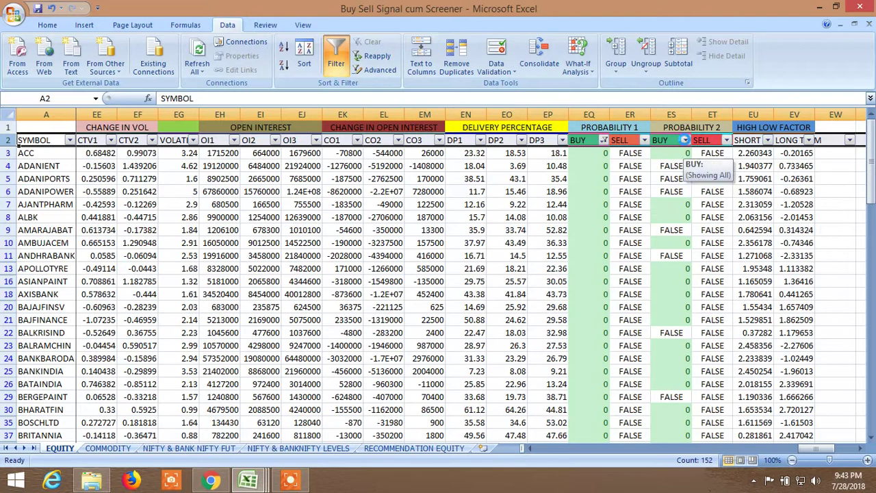
click(684, 140)
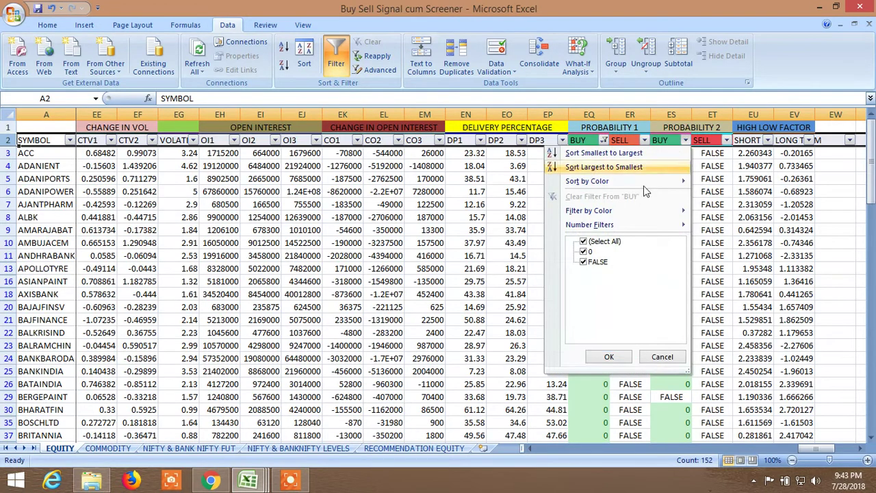
click(583, 262)
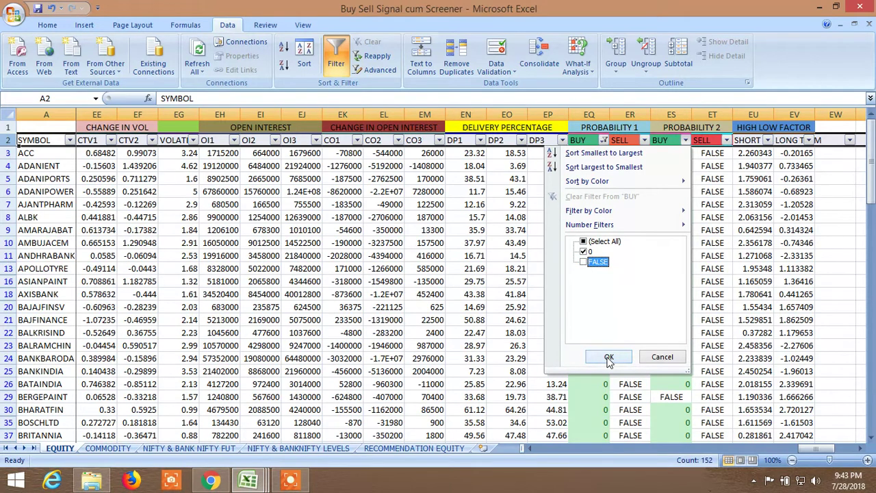
click(608, 358)
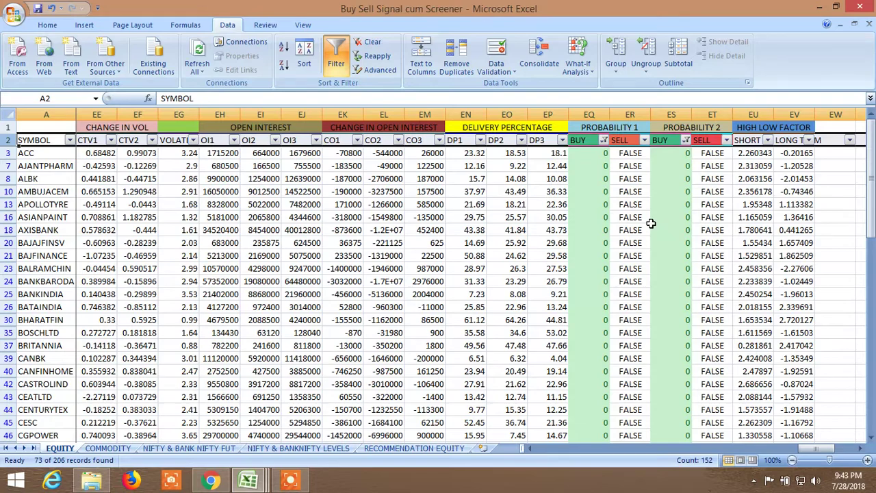
- Filter the LTP column under LAST PRICE to values greater than 100
drag(818, 448, 572, 452)
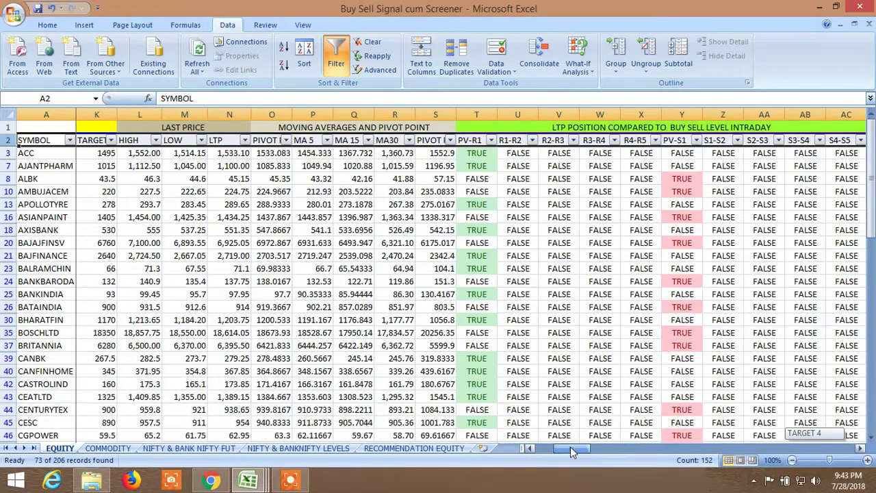
click(244, 140)
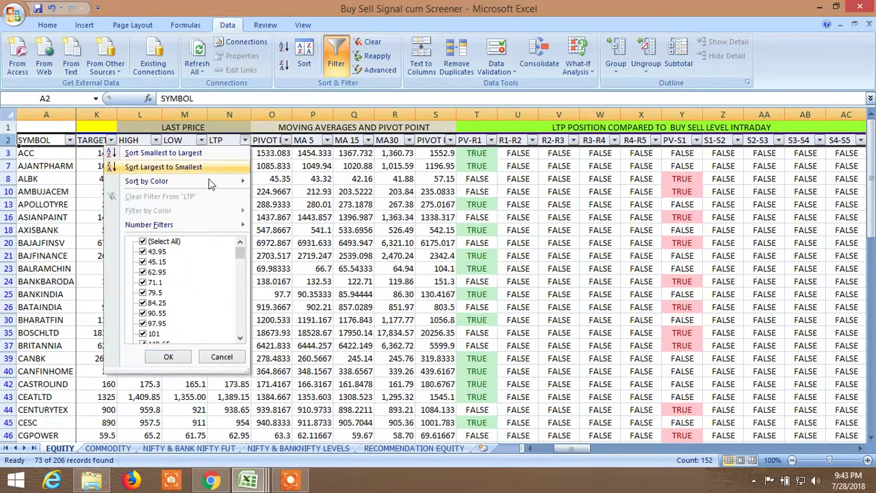
mouse_move(177, 224)
click(301, 255)
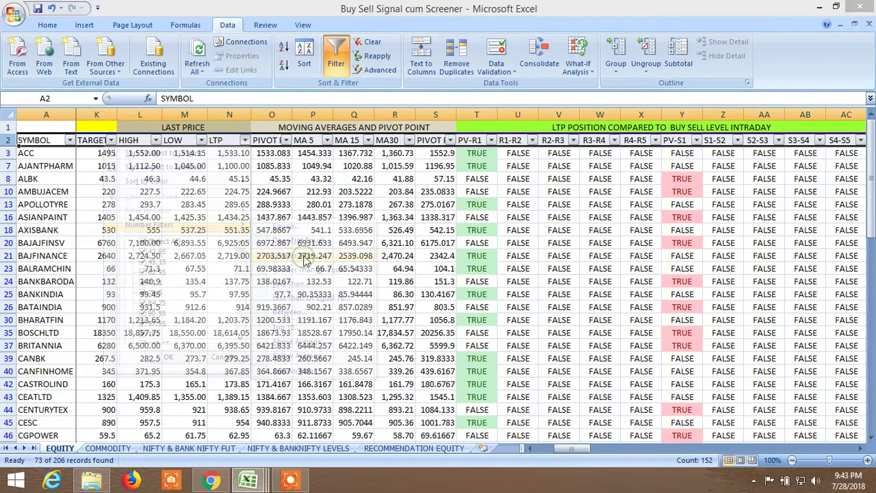
text(100)
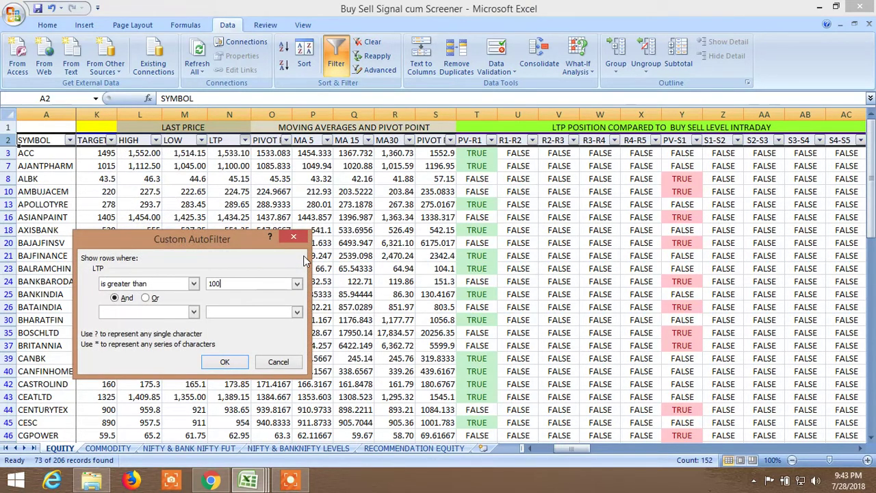
click(225, 361)
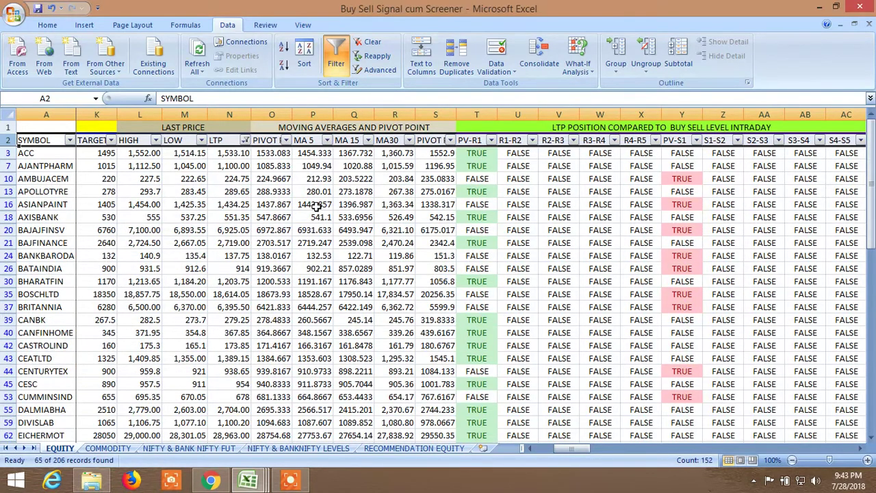
- Filter the p1% column under CHANGE IN PRICE to values greater than or equal to 0
drag(572, 445, 790, 443)
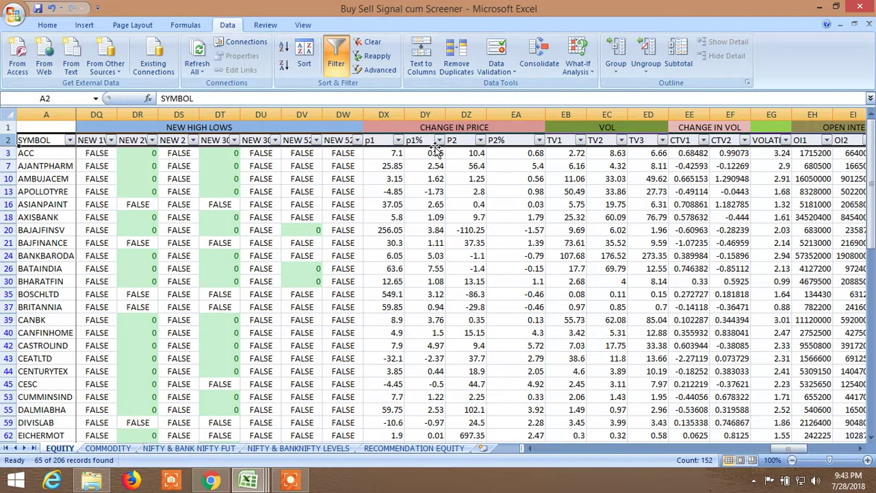
click(439, 140)
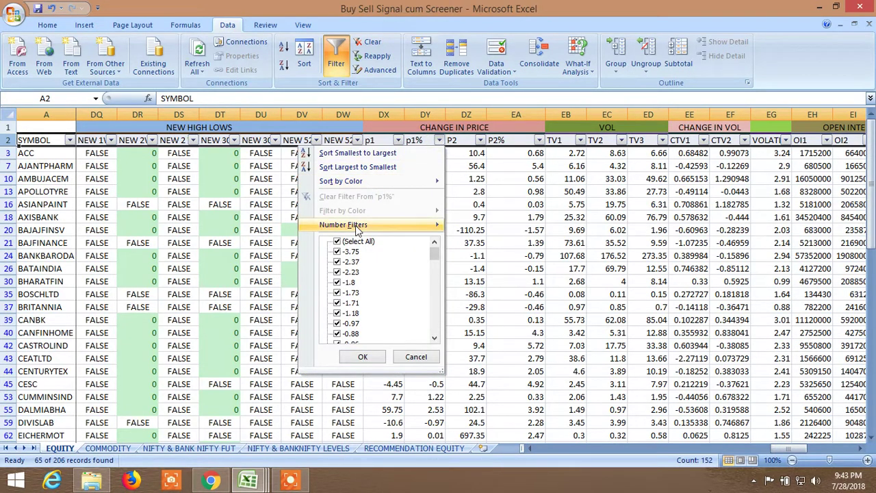
mouse_move(413, 226)
click(511, 269)
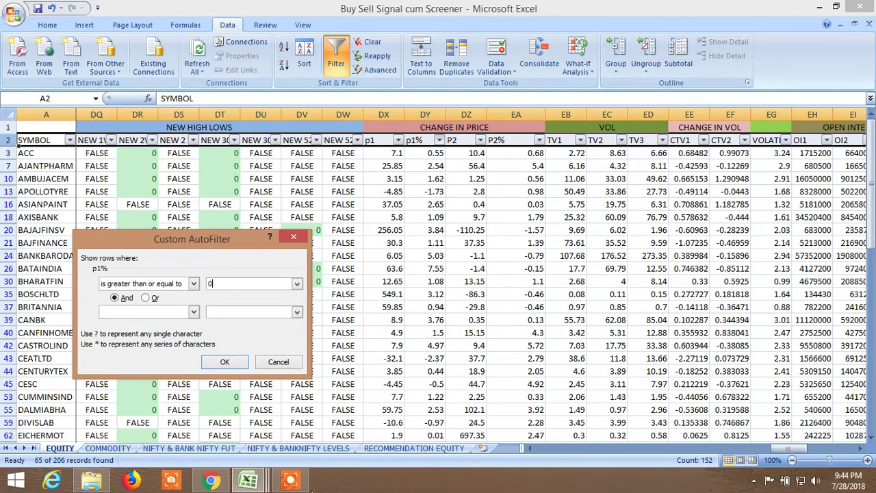
click(225, 362)
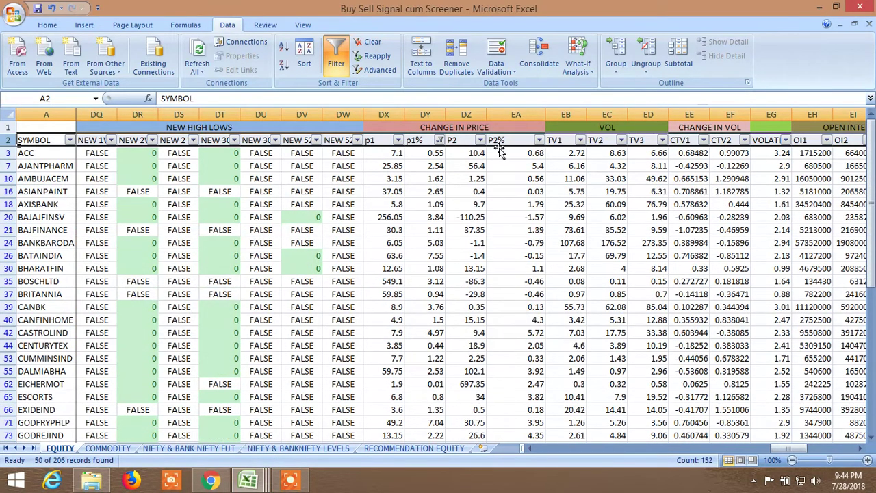
- Filter the P2% column with a greater-than-or-equal-to condition that excludes negative values
click(538, 139)
mouse_move(465, 226)
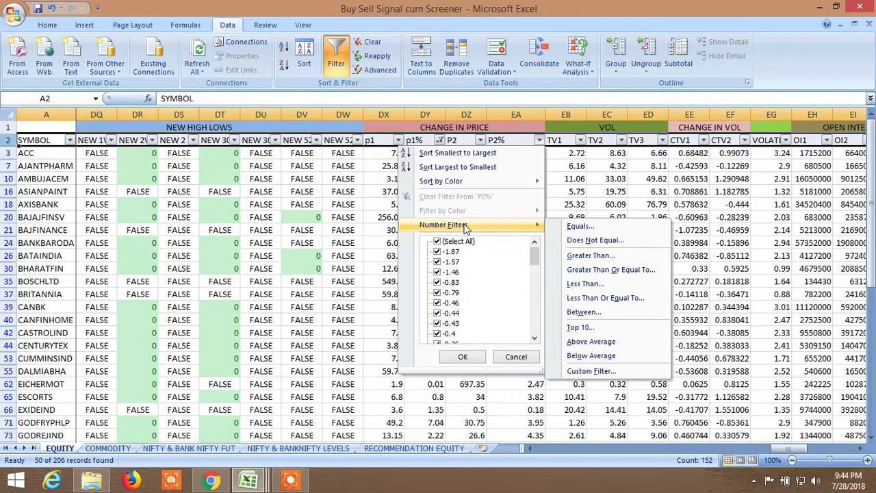
click(592, 272)
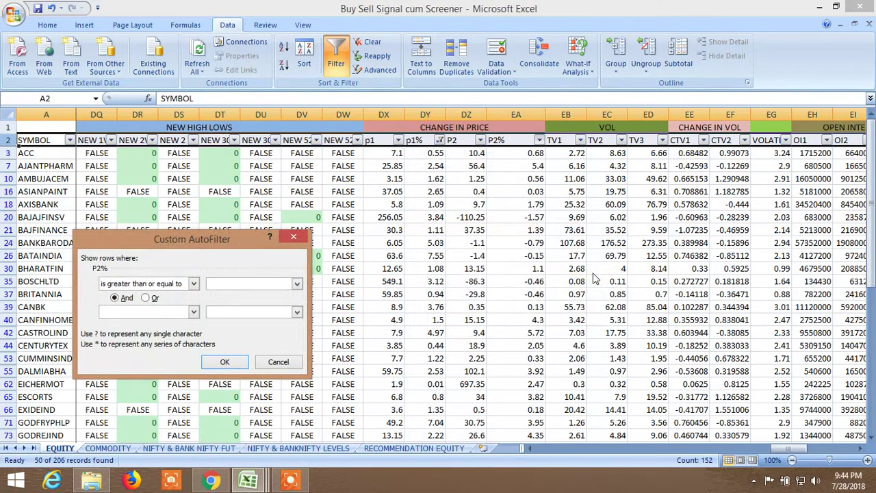
click(222, 361)
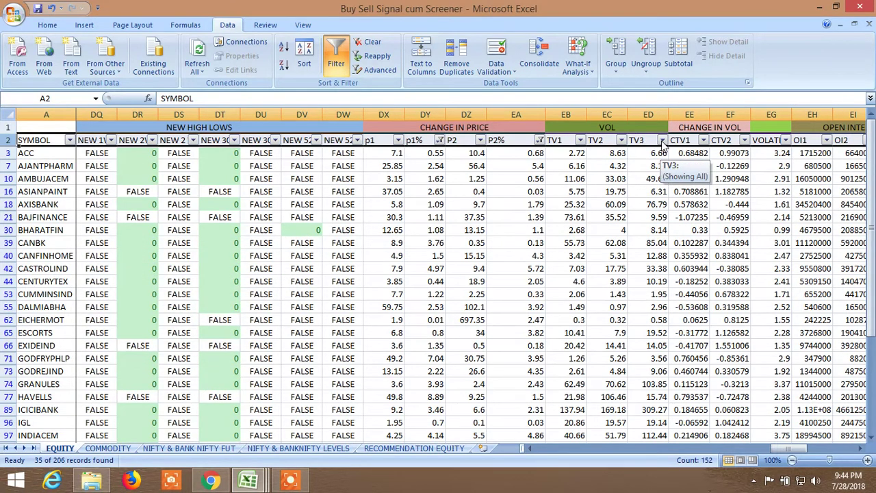
- Filter the TV3 column under VOL to values greater than or equal to 0
click(661, 139)
mouse_move(588, 225)
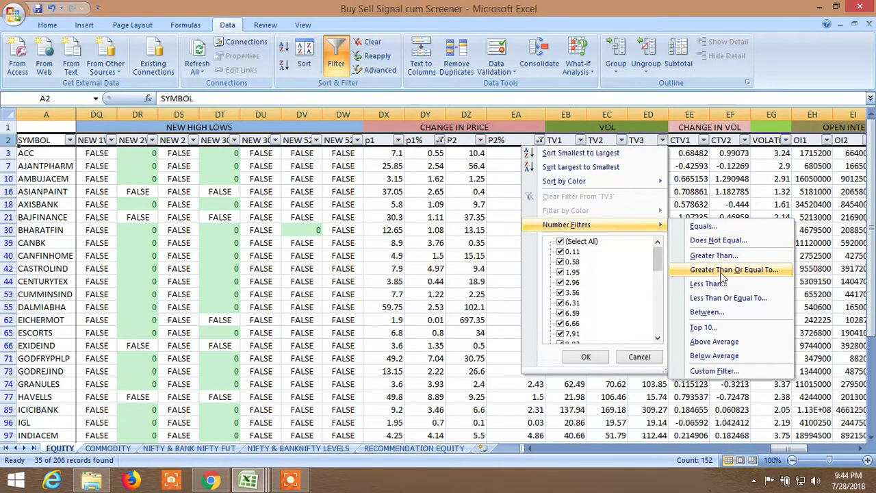
click(499, 319)
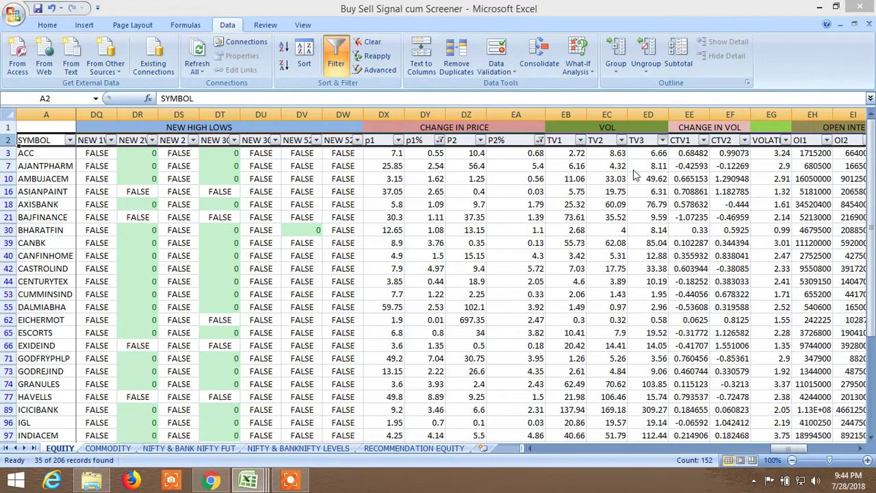
text(0)
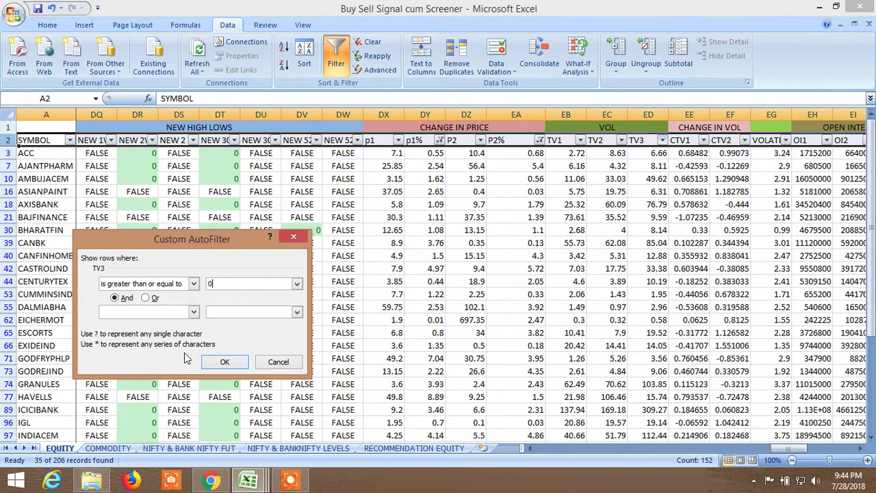
click(224, 362)
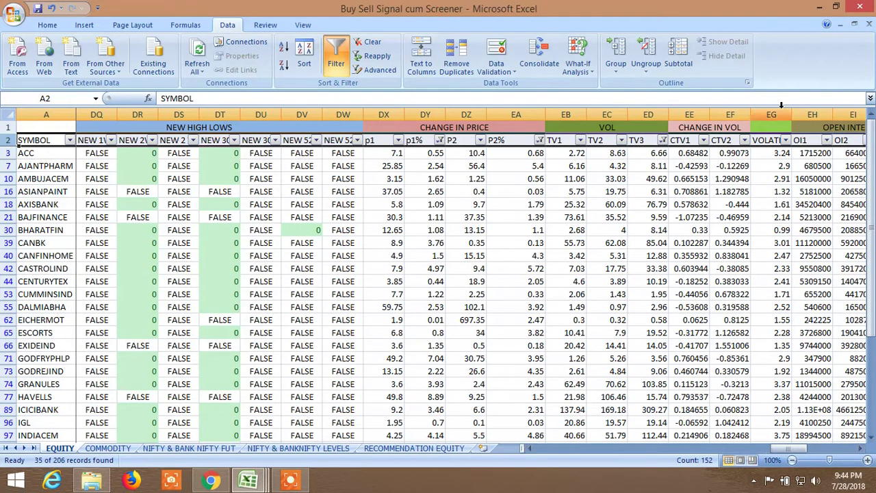
- Filter the VOLATILITY DAILY column to values greater than or equal to 2
click(785, 140)
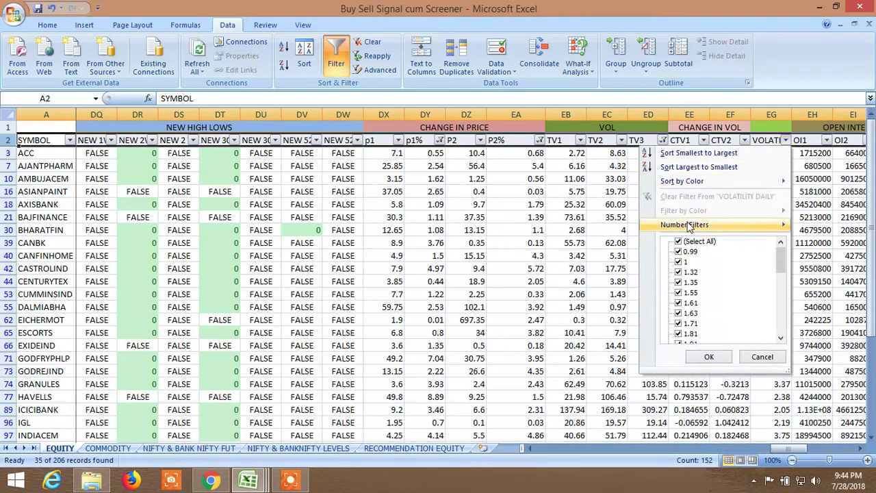
mouse_move(690, 225)
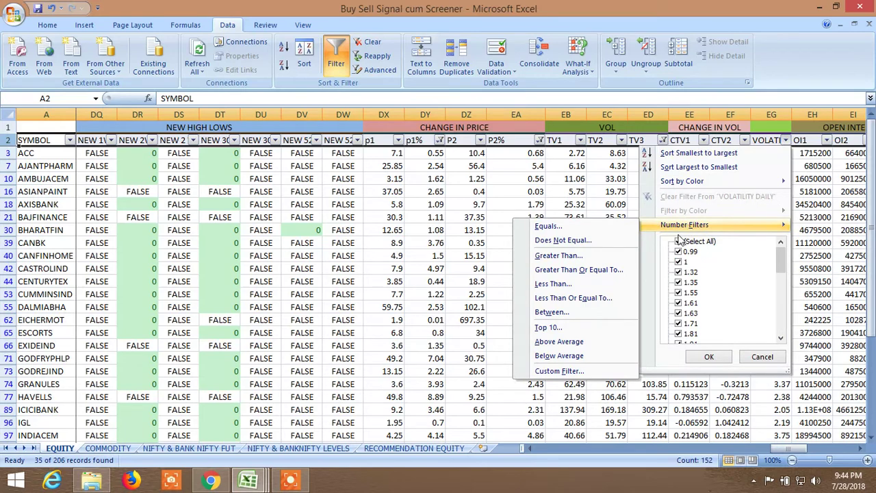
click(580, 269)
text(2)
click(224, 361)
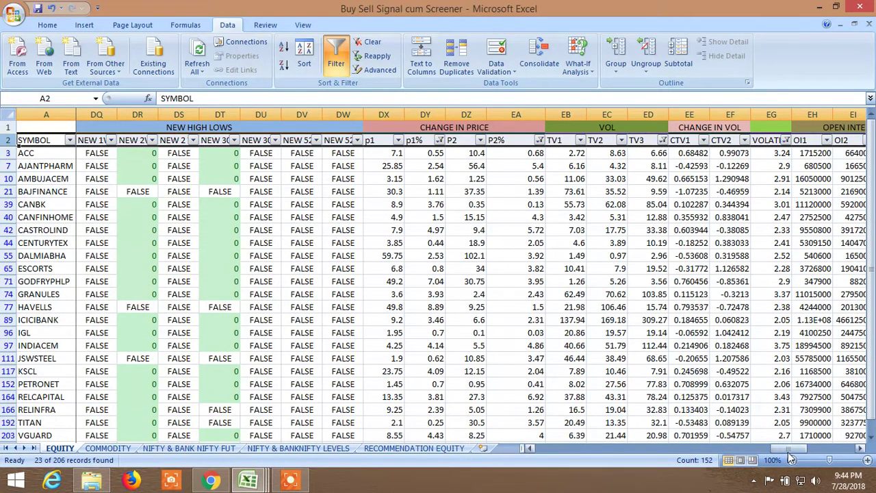
- Filter the DP3 column under DELIVERY PERCENTAGE to values less than or equal to 20, and return to the BUY SELL LEVELS columns
drag(784, 453, 800, 450)
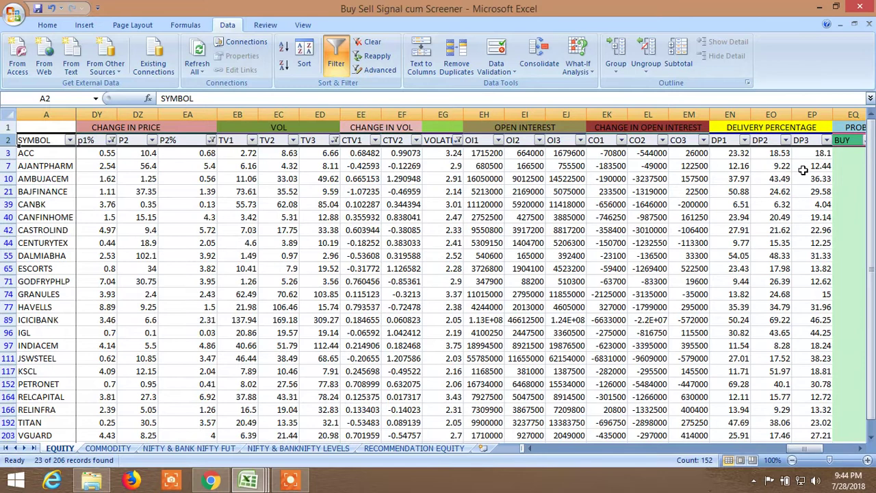
click(826, 141)
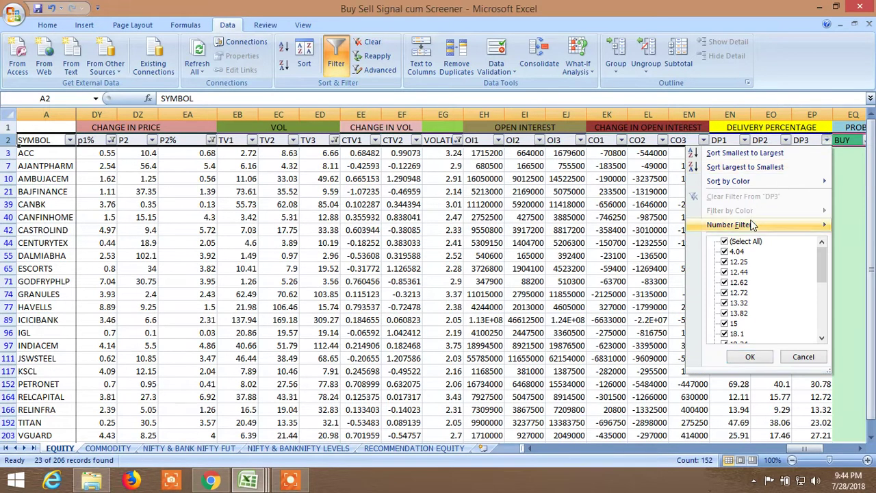
mouse_move(739, 230)
click(630, 302)
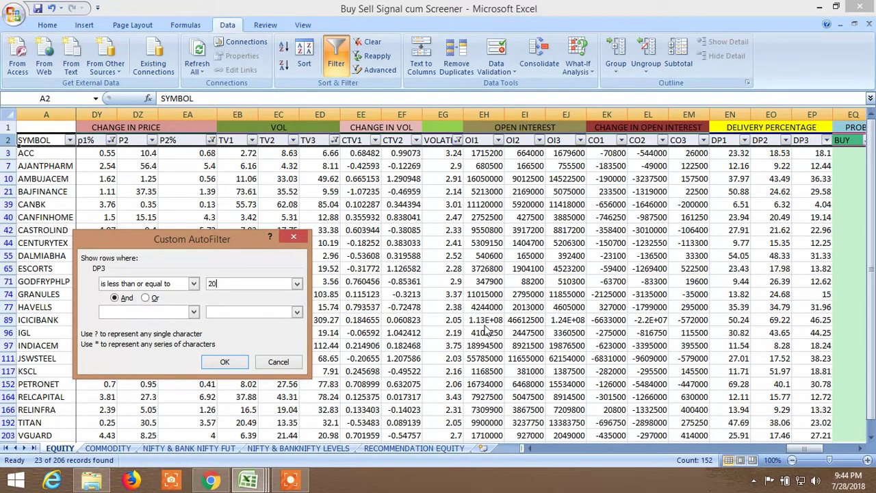
click(226, 363)
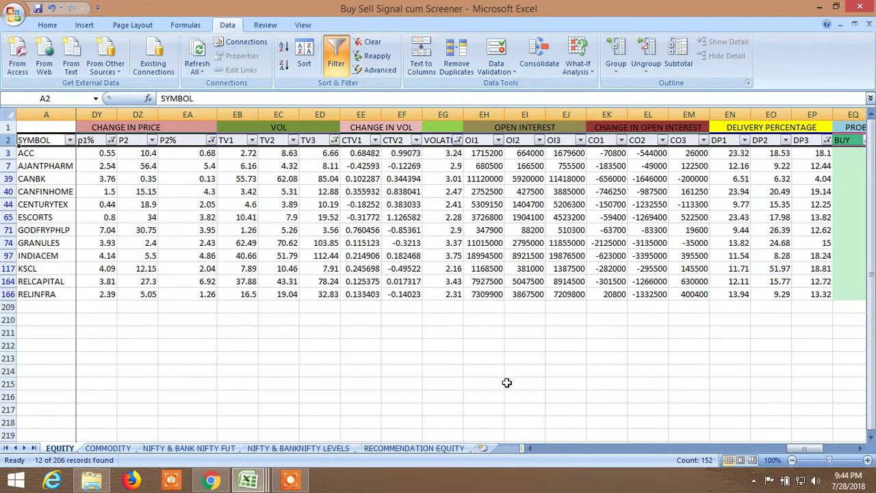
drag(808, 448, 831, 450)
drag(830, 452, 517, 446)
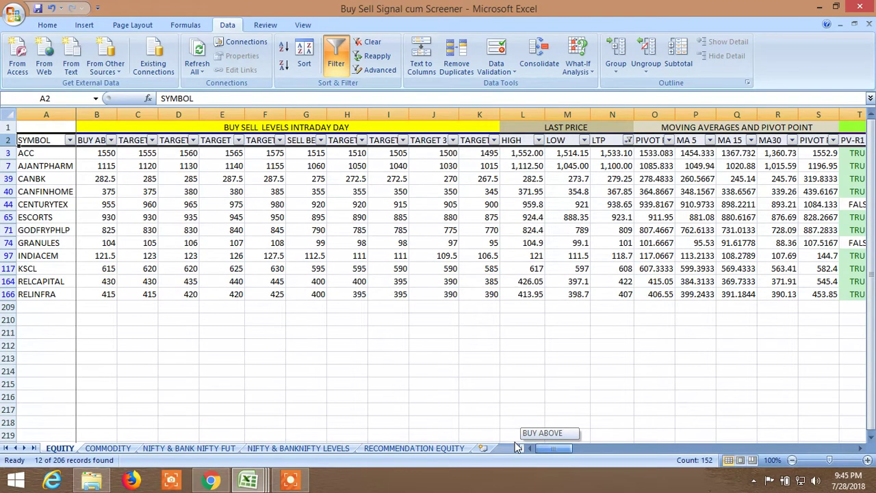
- Filter the CTV2 column under CHANGE IN VOL with a greater-than-or-equal-to condition that excludes negative values
drag(517, 446, 786, 448)
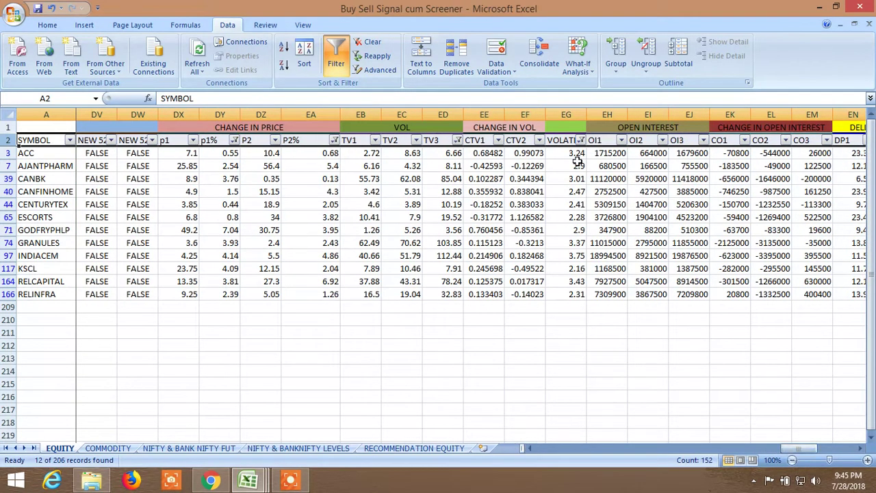
click(539, 141)
mouse_move(465, 228)
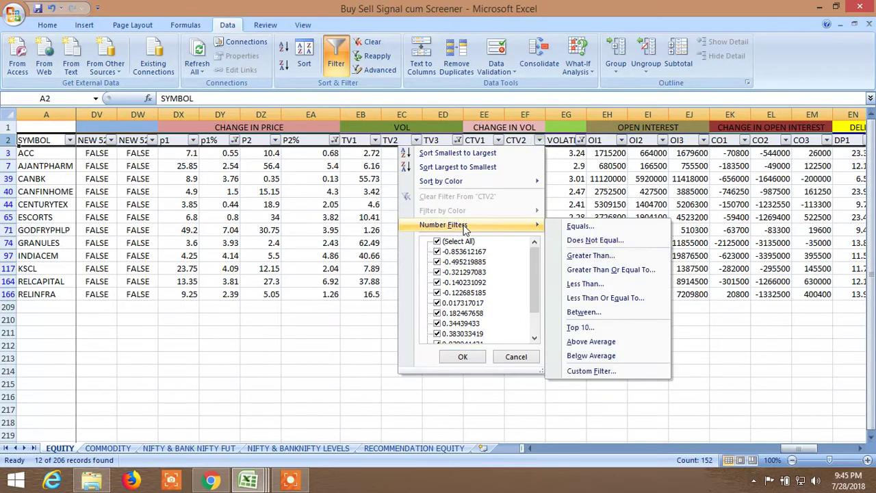
click(601, 271)
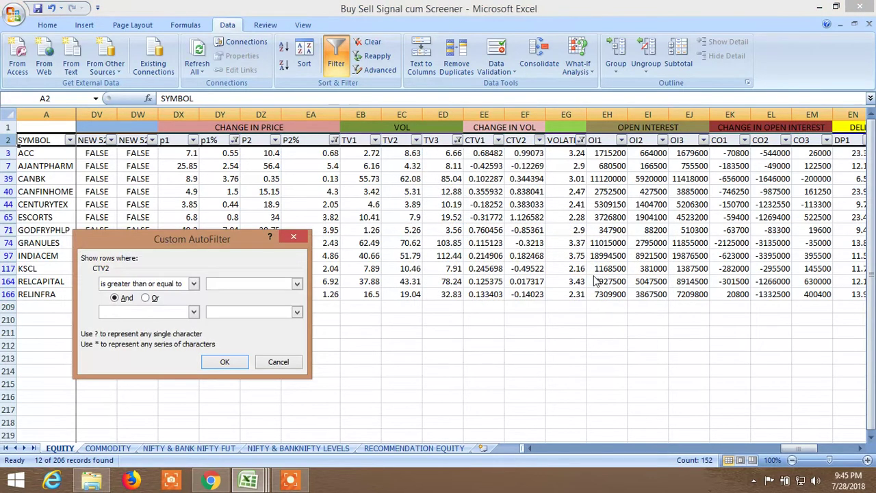
click(225, 362)
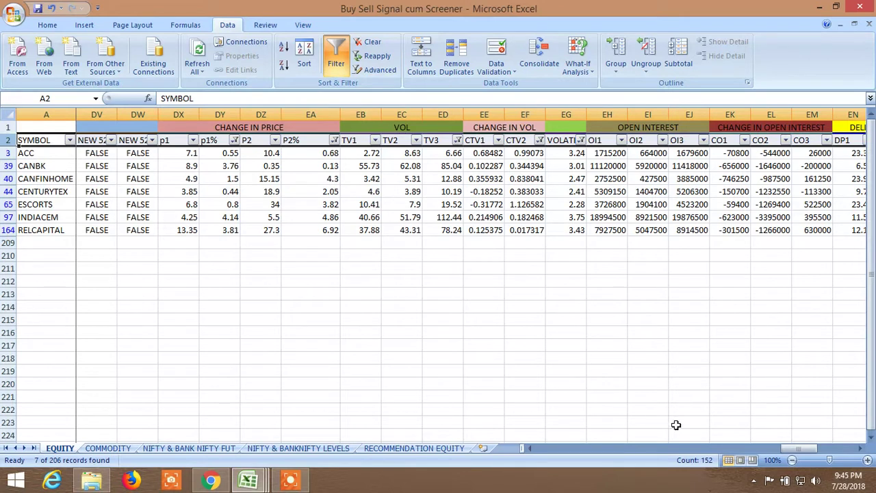
- Filter the CO3 column under CHANGE IN OPEN INTEREST to values greater than or equal to 0, and return to the BUY SELL LEVELS columns
click(826, 140)
mouse_move(745, 229)
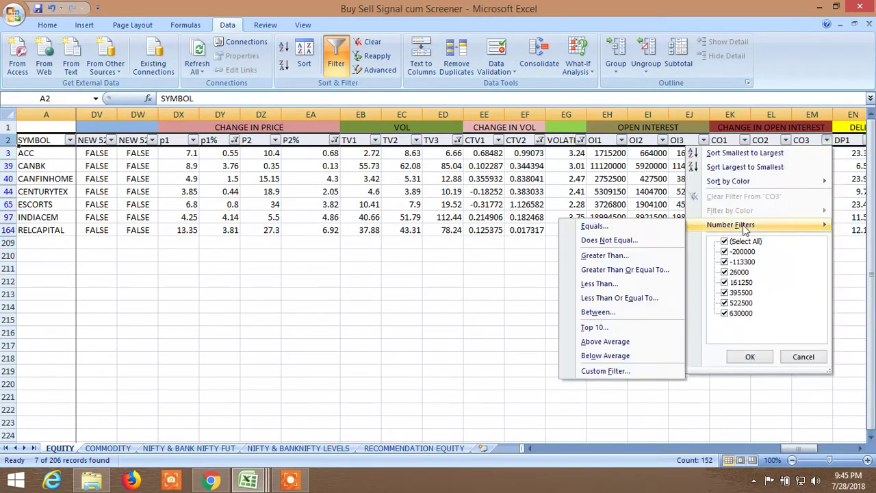
click(624, 270)
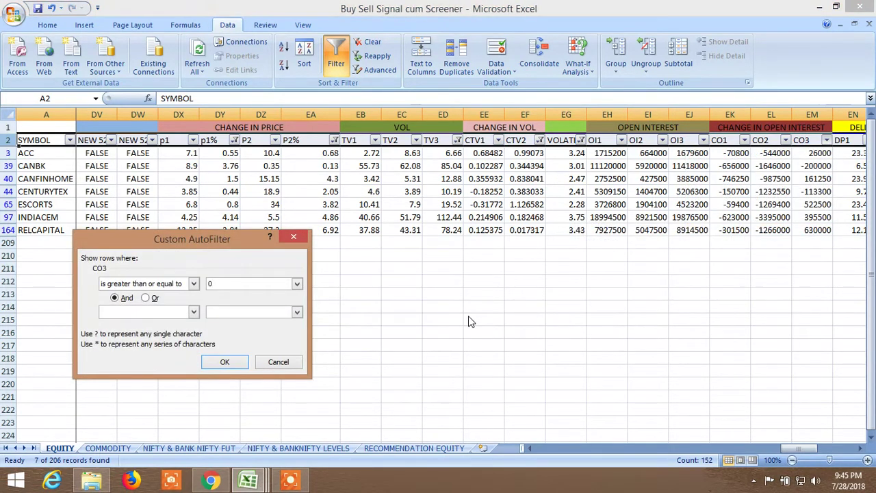
click(223, 361)
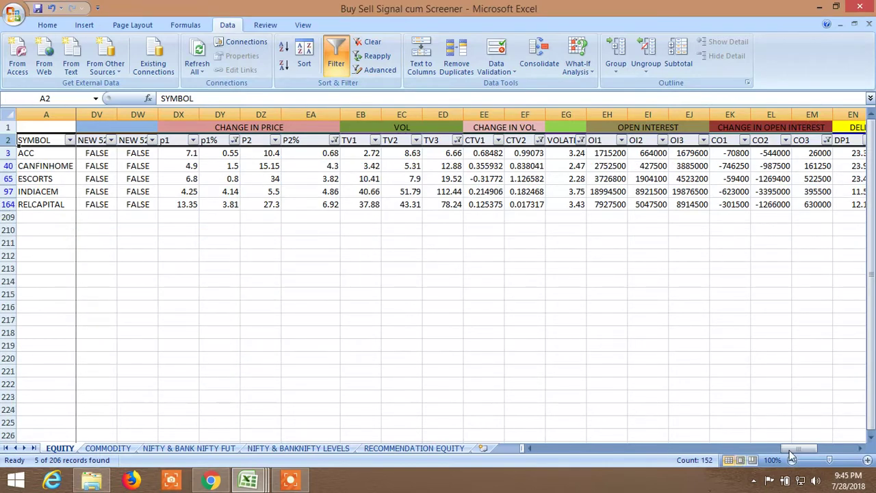
drag(797, 448, 544, 448)
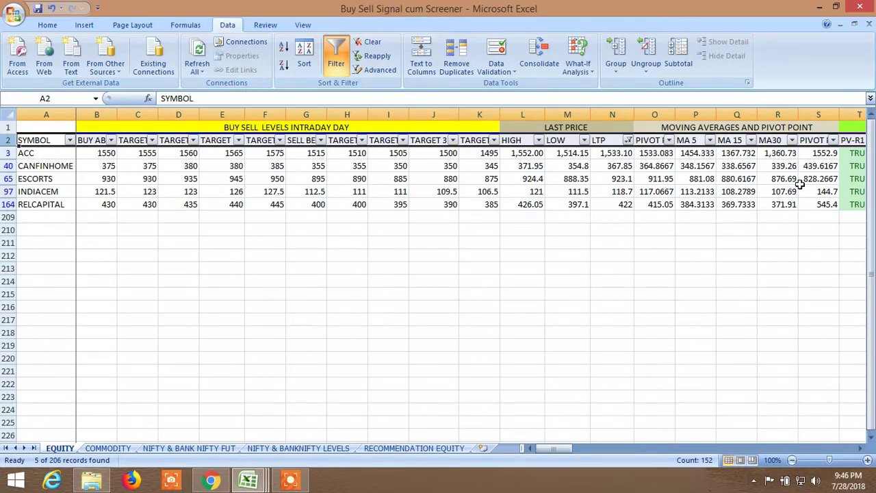
- Remove all filter criteria from the EQUITY sheet by turning AutoFilter off, and turn it on again for the header row
mouse_move(563, 448)
mouse_down()
mouse_move(579, 447)
mouse_move(554, 448)
mouse_up()
click(335, 56)
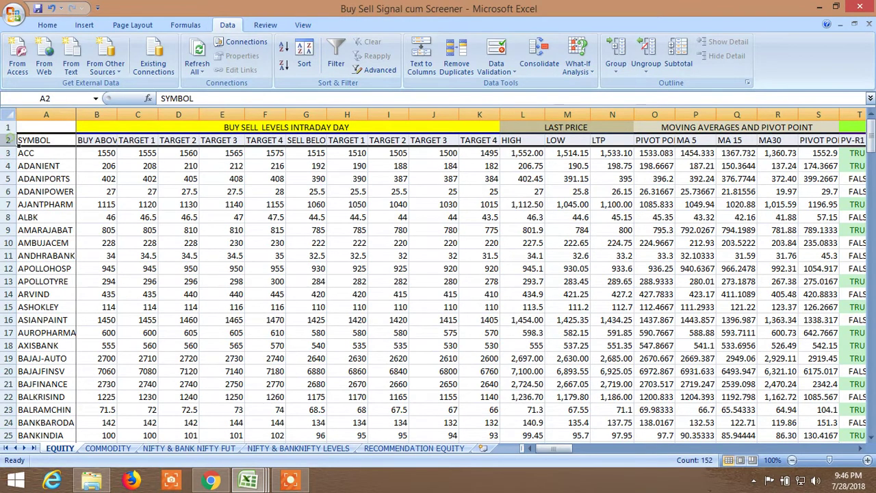
click(335, 56)
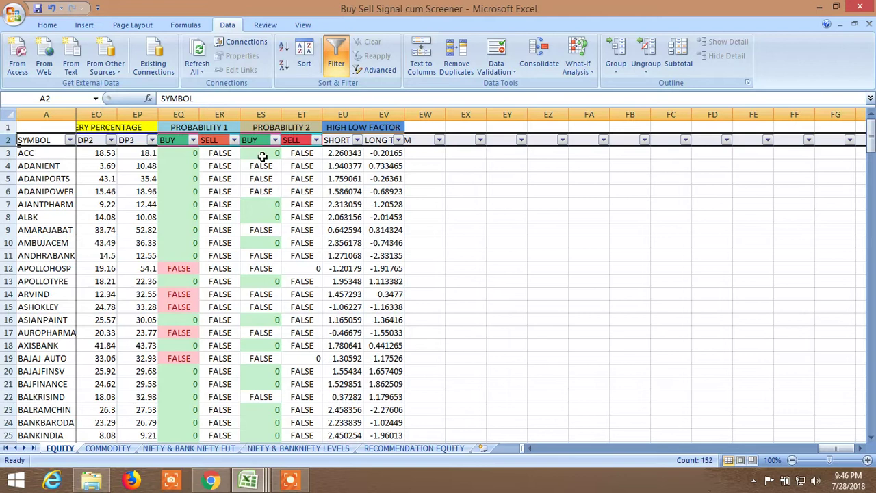
- Filter the SELL column under PROBABILITY 2 to show only the value 0, excluding FALSE
click(314, 140)
click(214, 261)
click(258, 356)
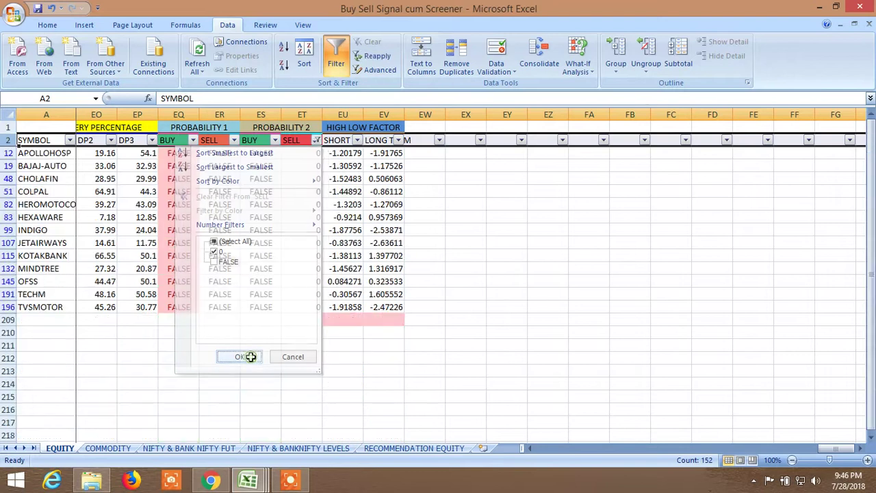
drag(836, 452, 828, 452)
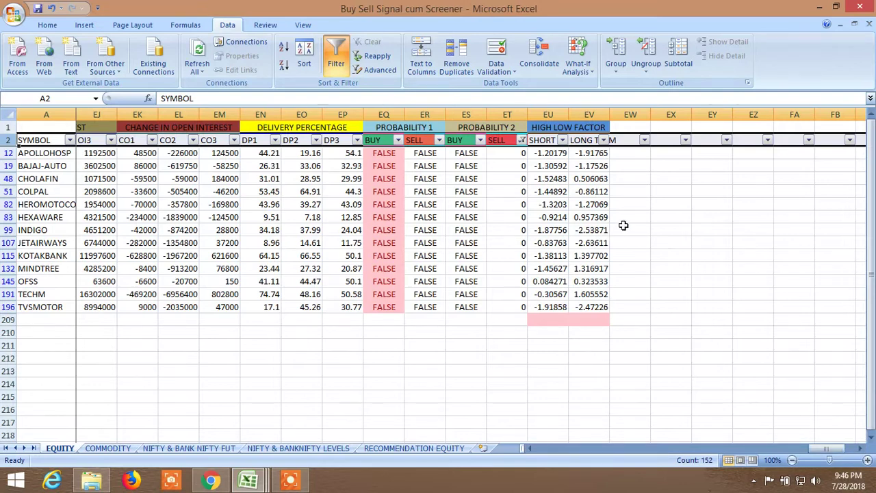